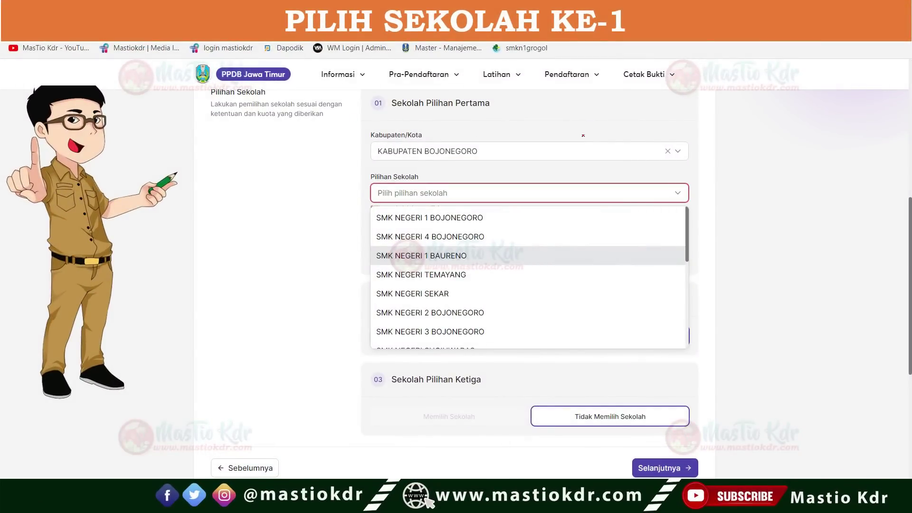
Step: Circle the Kabupaten/Kota selection under Sekolah Pilihan Pertama in red, and clear the pen markings
mouse_move(357, 127)
mouse_down()
mouse_move(366, 160)
mouse_move(506, 138)
mouse_move(335, 120)
mouse_up()
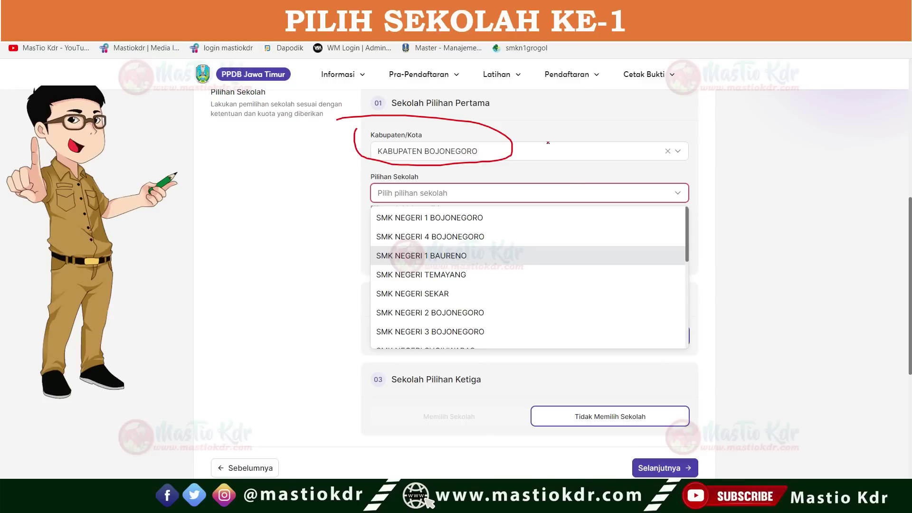
mouse_move(728, 183)
mouse_down()
mouse_move(734, 231)
mouse_move(759, 227)
mouse_move(762, 212)
mouse_up()
mouse_move(781, 211)
mouse_down()
mouse_move(813, 210)
mouse_move(797, 228)
mouse_move(835, 246)
mouse_move(818, 245)
mouse_up()
mouse_move(849, 221)
mouse_down()
mouse_move(839, 234)
mouse_move(874, 225)
mouse_move(882, 234)
mouse_up()
key(e)
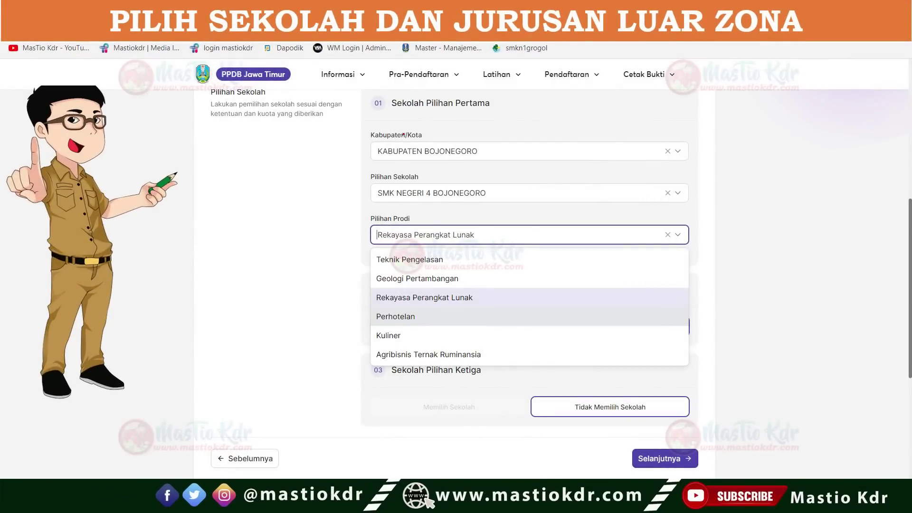
Step: Mark the Kabupaten/Kota, Pilihan Sekolah and Pilihan Prodi fields of Sekolah Pilihan Pertama in red
mouse_move(357, 124)
mouse_down()
mouse_move(437, 172)
mouse_move(470, 132)
mouse_move(362, 132)
mouse_up()
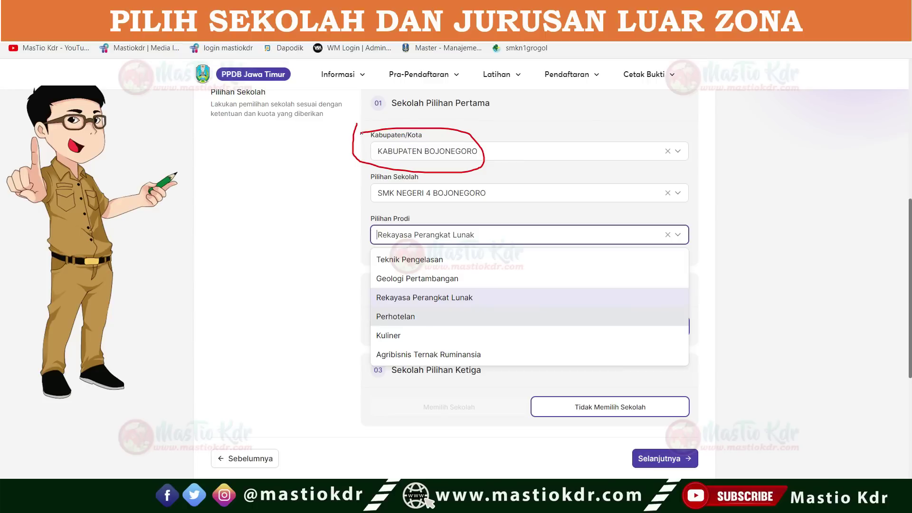
drag(370, 143, 420, 142)
mouse_move(360, 173)
mouse_down()
mouse_move(423, 174)
mouse_move(349, 179)
mouse_up()
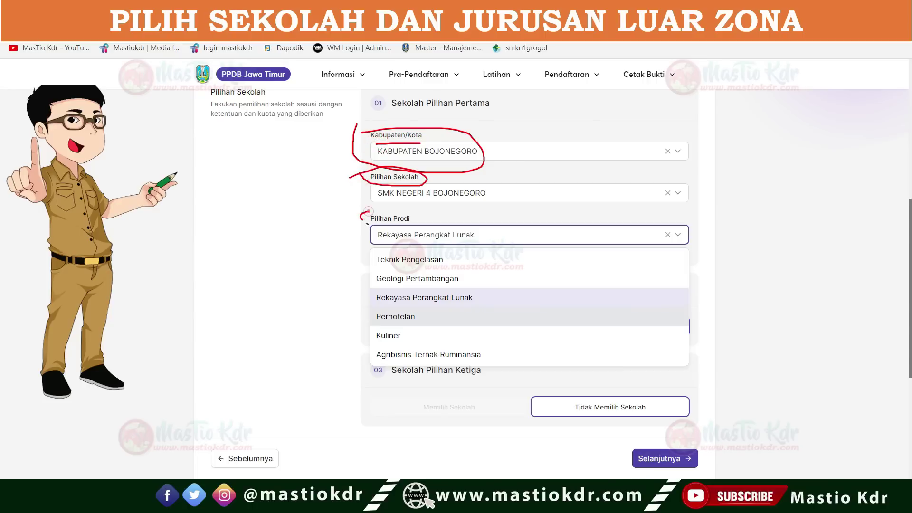
mouse_move(366, 209)
mouse_down()
mouse_move(418, 223)
mouse_move(346, 214)
mouse_up()
mouse_move(480, 231)
mouse_down()
mouse_move(486, 238)
mouse_move(514, 211)
mouse_up()
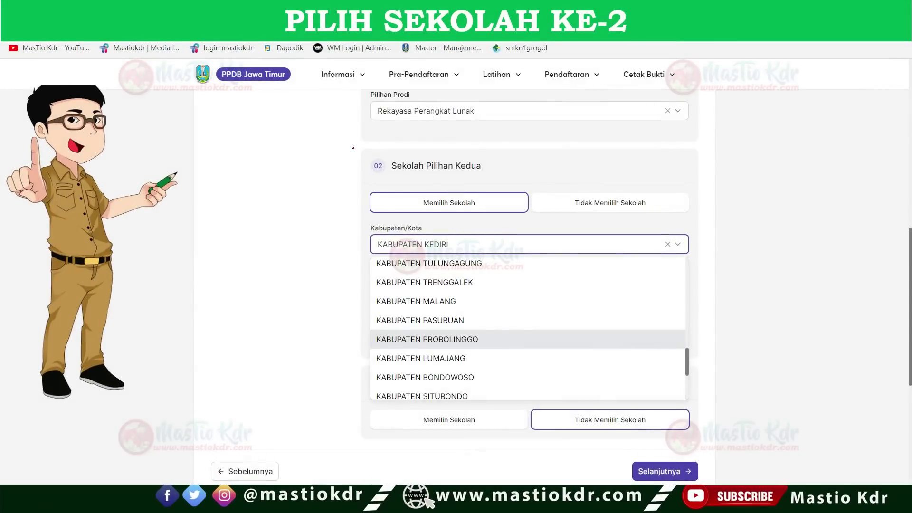
Step: Circle the Sekolah Pilihan Kedua heading and its Tidak Memilih Sekolah option, adding a check mark and a circled 1 beside them
mouse_move(354, 148)
mouse_down()
mouse_move(435, 182)
mouse_move(493, 156)
mouse_move(354, 148)
mouse_up()
mouse_move(524, 135)
mouse_down()
mouse_move(528, 143)
mouse_move(509, 161)
mouse_move(515, 167)
mouse_up()
mouse_move(582, 178)
mouse_down()
mouse_move(550, 204)
mouse_move(670, 205)
mouse_move(581, 175)
mouse_up()
mouse_move(680, 202)
mouse_down()
mouse_move(691, 215)
mouse_move(715, 190)
mouse_up()
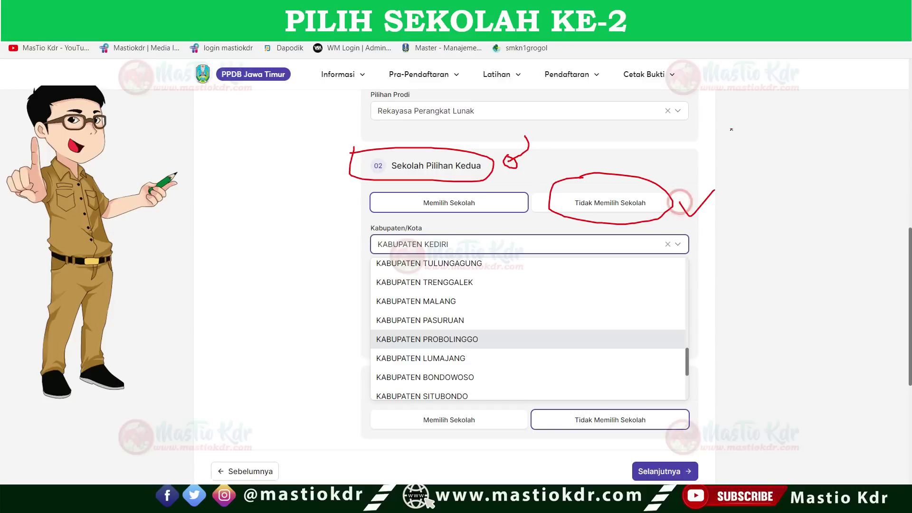
drag(732, 129, 735, 163)
mouse_move(732, 108)
mouse_down()
mouse_move(710, 128)
mouse_move(721, 101)
mouse_up()
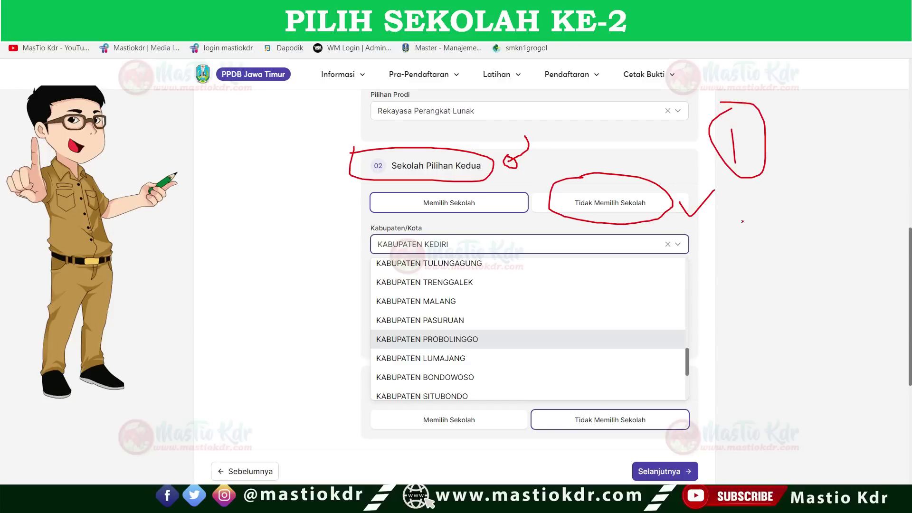
mouse_move(739, 217)
mouse_down()
mouse_move(741, 260)
mouse_move(761, 262)
mouse_move(732, 288)
mouse_move(729, 211)
mouse_up()
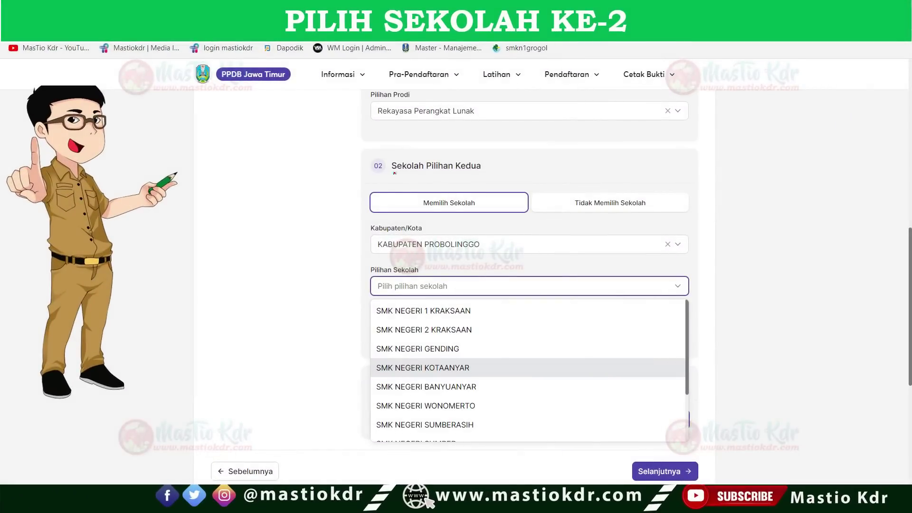
Step: Circle the Sekolah Pilihan Kedua heading and mark the options and Kabupaten/Kota field beneath it in red
mouse_move(367, 148)
mouse_down()
mouse_move(363, 164)
mouse_move(496, 173)
mouse_move(368, 149)
mouse_up()
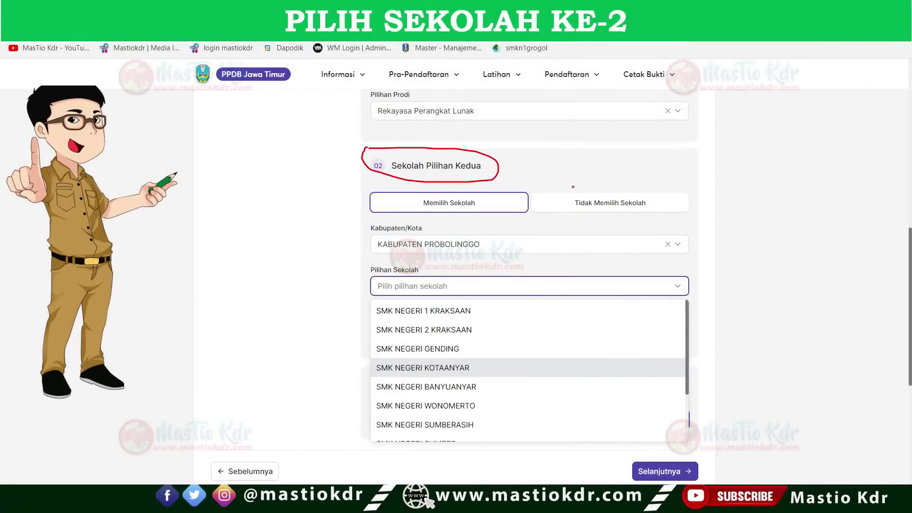
mouse_move(573, 186)
mouse_down()
mouse_move(684, 198)
mouse_move(567, 179)
mouse_up()
mouse_move(370, 222)
mouse_down()
mouse_move(439, 228)
mouse_move(358, 215)
mouse_up()
mouse_move(312, 252)
mouse_down()
mouse_move(387, 255)
mouse_move(381, 264)
mouse_up()
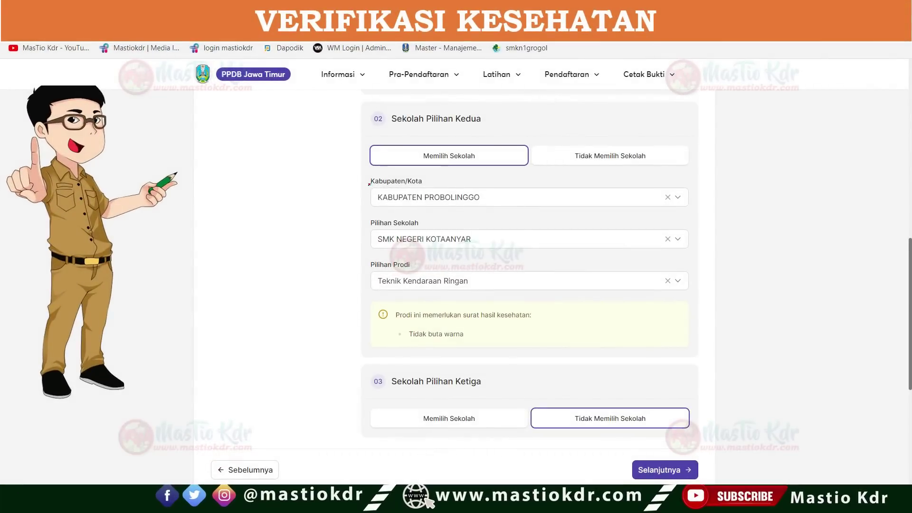
Step: Circle the second choice's Kabupaten/Kota, Pilihan Prodi and health-certificate notice, underlining the Tidak buta warna requirement
mouse_move(440, 167)
mouse_down()
mouse_move(361, 202)
mouse_move(522, 205)
mouse_move(319, 181)
mouse_up()
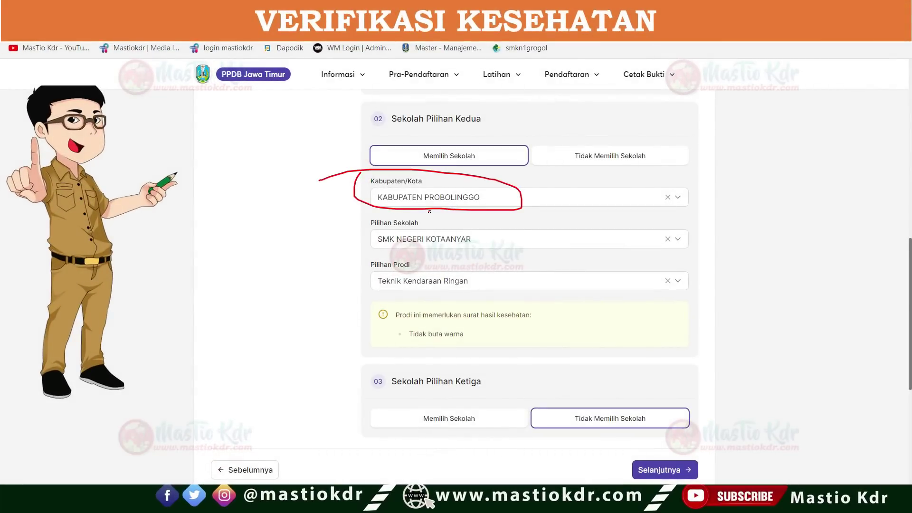
mouse_move(369, 260)
mouse_down()
mouse_move(377, 270)
mouse_move(366, 255)
mouse_move(331, 256)
mouse_move(363, 282)
mouse_move(360, 296)
mouse_move(563, 354)
mouse_move(393, 299)
mouse_move(484, 327)
mouse_move(530, 320)
mouse_up()
drag(416, 339, 469, 340)
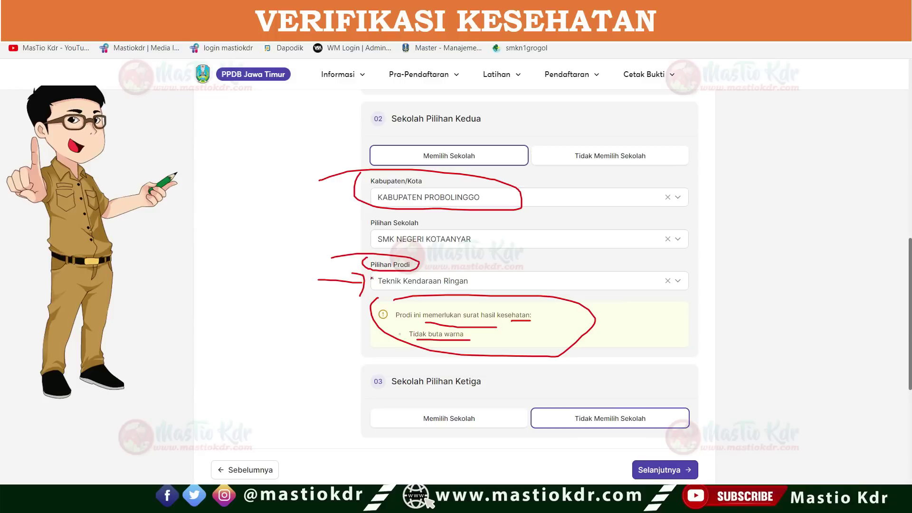
Step: Mark the Sekolah Pilihan Ketiga section and its fields with the red pen
mouse_move(585, 376)
mouse_down()
mouse_move(563, 396)
mouse_move(665, 430)
mouse_move(596, 386)
mouse_up()
mouse_move(365, 370)
mouse_down()
mouse_move(457, 399)
mouse_move(449, 362)
mouse_move(352, 367)
mouse_up()
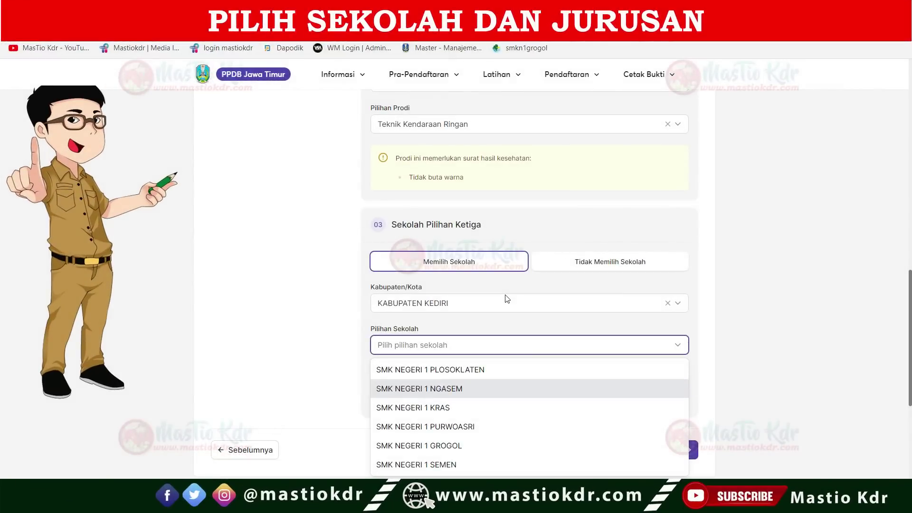
mouse_move(374, 269)
mouse_down()
mouse_move(470, 306)
mouse_move(359, 274)
mouse_up()
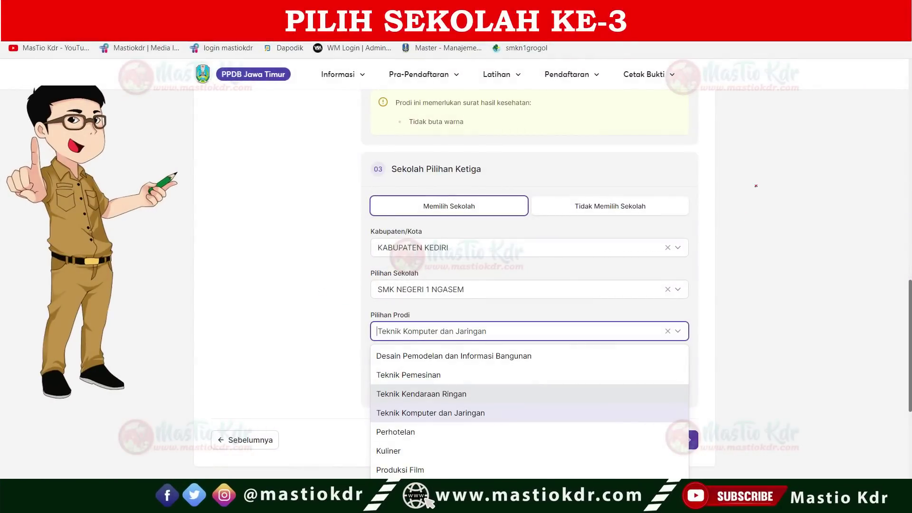
Step: Draw freehand red strokes in the blank area beside the Sekolah Pilihan Ketiga fields
mouse_move(756, 185)
mouse_down()
mouse_move(766, 214)
mouse_move(839, 209)
mouse_move(862, 231)
mouse_move(868, 216)
mouse_up()
drag(760, 308, 768, 328)
mouse_move(784, 282)
mouse_down()
mouse_move(793, 318)
mouse_move(789, 307)
mouse_up()
drag(811, 285, 807, 314)
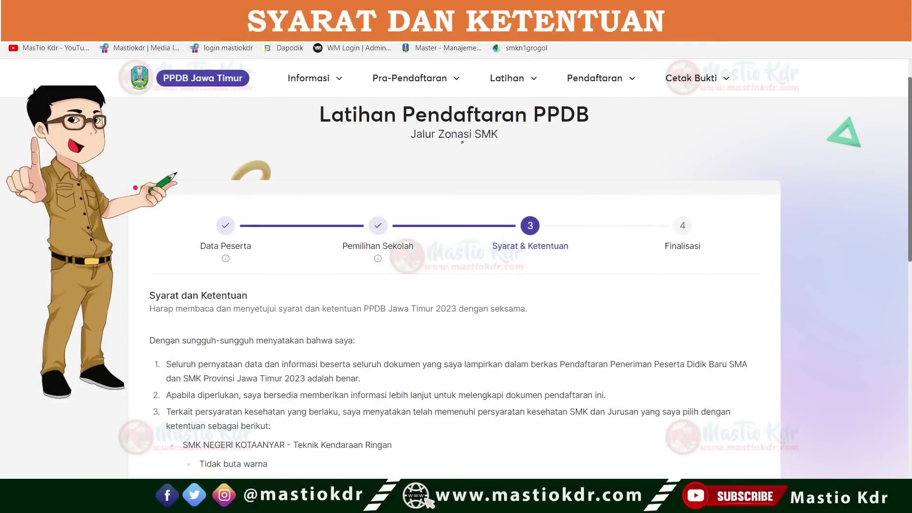
Step: Circle the Pemilihan Sekolah and Syarat & Ketentuan stages and statement 3, underlining the two programs that have health requirements
mouse_move(382, 195)
mouse_down()
mouse_move(338, 209)
mouse_move(390, 274)
mouse_move(365, 188)
mouse_up()
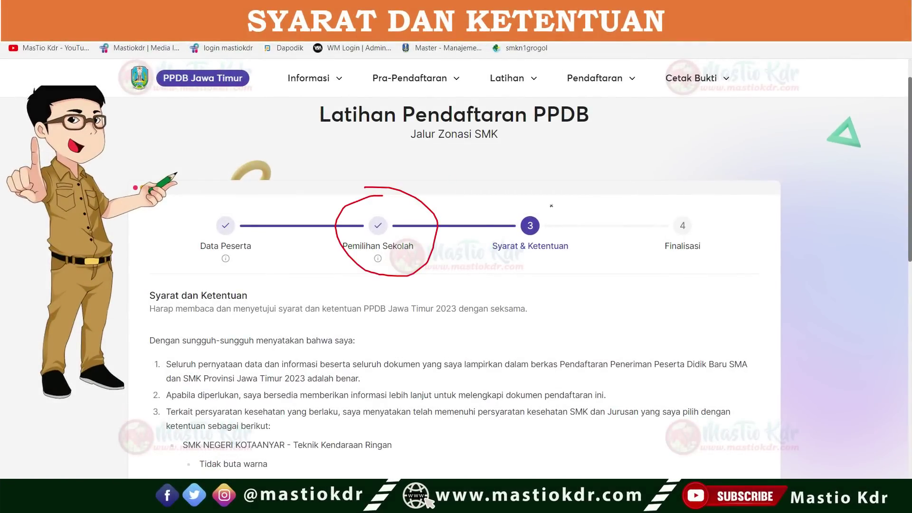
mouse_move(542, 194)
mouse_down()
mouse_move(497, 269)
mouse_move(541, 192)
mouse_up()
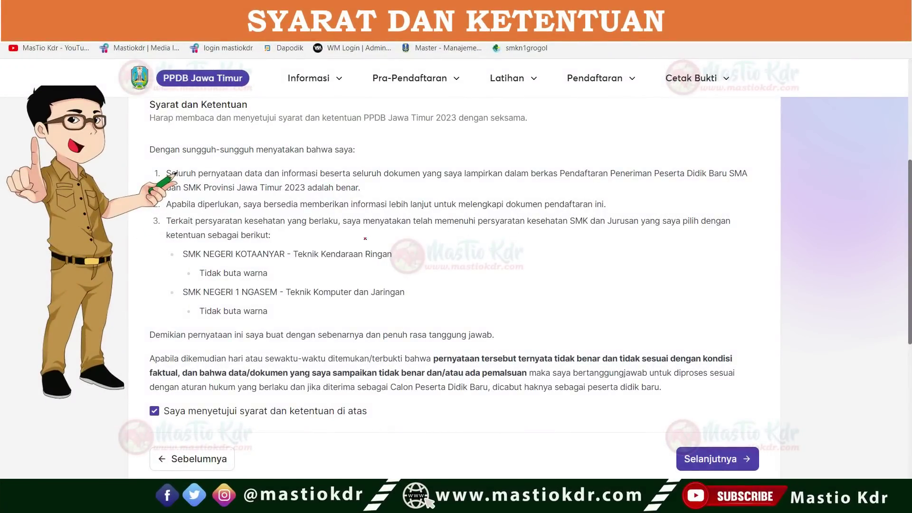
mouse_move(151, 212)
mouse_down()
mouse_move(164, 204)
mouse_move(126, 207)
mouse_up()
drag(299, 262, 370, 260)
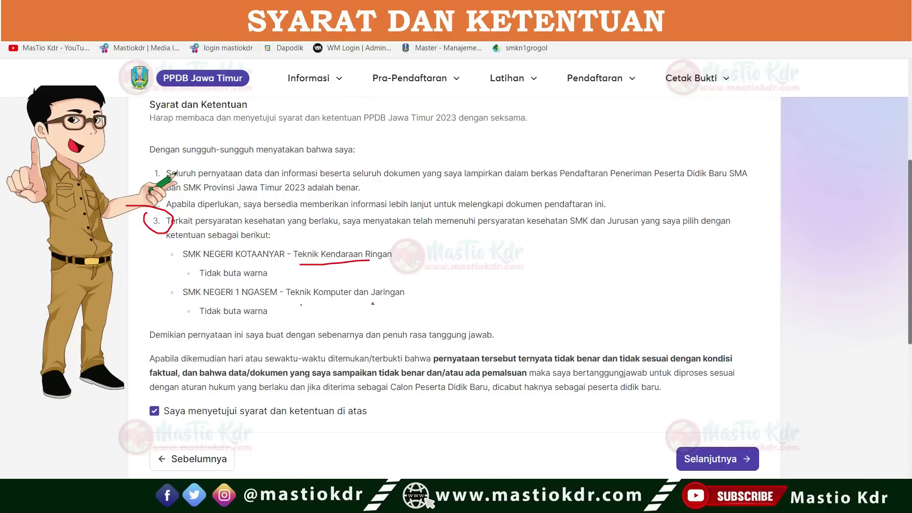
drag(300, 304, 377, 303)
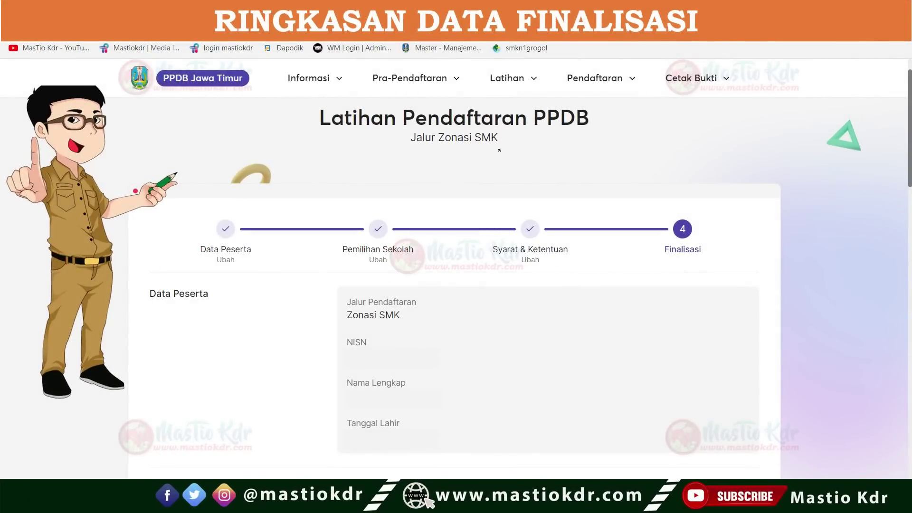
Step: Mark the Finalisasi stage, the three school choices in the summary and the Simpan Permanen option in red
mouse_move(665, 200)
mouse_down()
mouse_move(654, 211)
mouse_move(765, 204)
mouse_move(658, 195)
mouse_up()
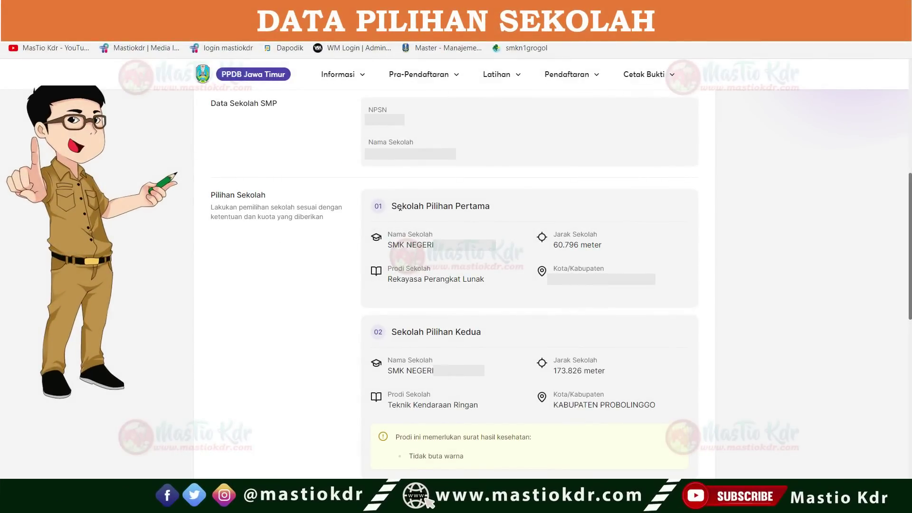
mouse_move(397, 214)
mouse_down()
mouse_move(499, 216)
mouse_move(486, 199)
mouse_up()
drag(382, 344, 517, 324)
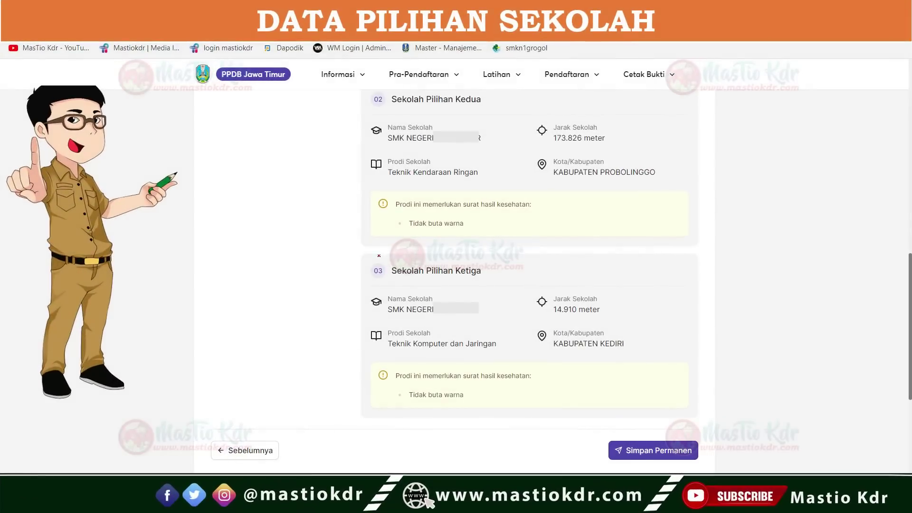
mouse_move(369, 249)
mouse_down()
mouse_move(370, 281)
mouse_move(430, 239)
mouse_move(348, 238)
mouse_up()
drag(629, 263, 660, 317)
mouse_move(736, 262)
mouse_down()
mouse_move(686, 308)
mouse_move(767, 298)
mouse_up()
mouse_move(634, 418)
mouse_down()
mouse_move(588, 443)
mouse_move(753, 428)
mouse_move(613, 409)
mouse_up()
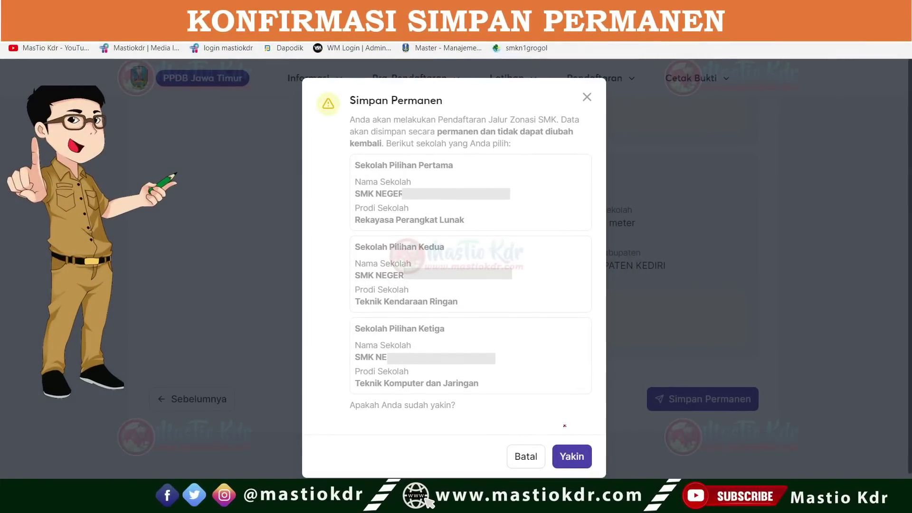
Step: Confirm the permanent save of the Zonasi SMK practice registration with the three chosen schools
click(572, 456)
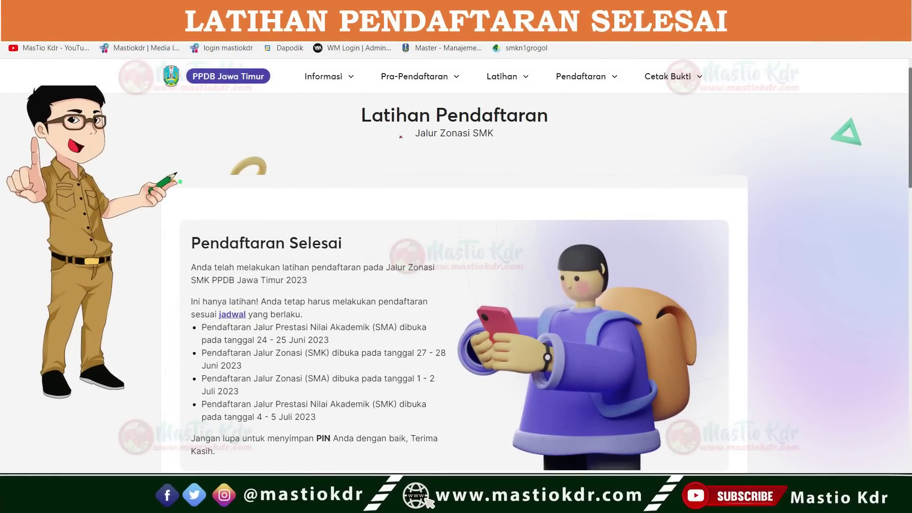
Step: Circle the Latihan Pendaftaran title, underline Latihan, and point out Cetak Bukti with a red circle and arrow
mouse_move(346, 134)
mouse_down()
mouse_move(576, 129)
mouse_move(360, 88)
mouse_up()
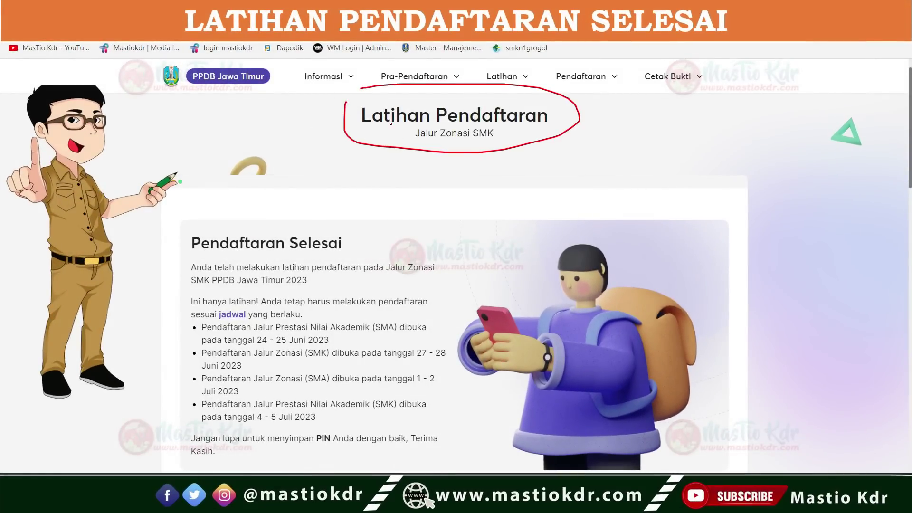
mouse_move(365, 124)
mouse_down()
mouse_move(418, 125)
mouse_move(373, 130)
mouse_up()
mouse_move(431, 107)
mouse_down()
mouse_move(446, 127)
mouse_move(435, 98)
mouse_up()
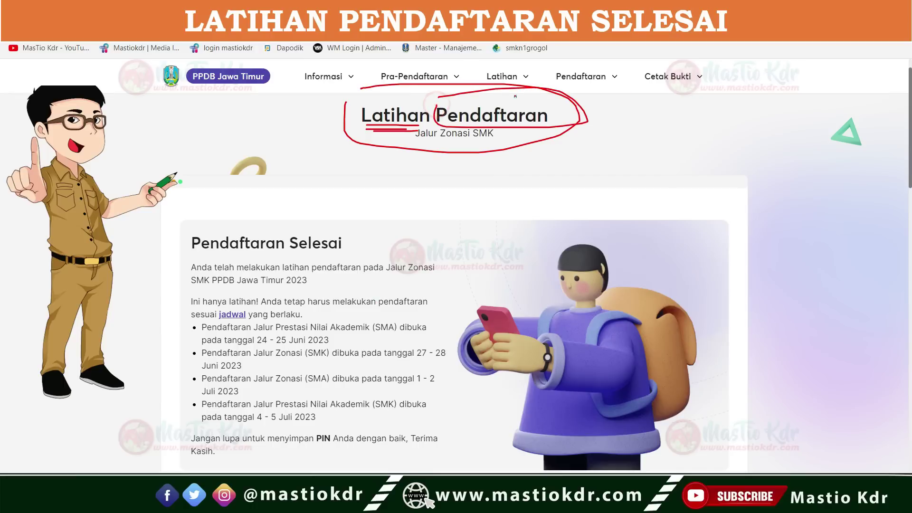
mouse_move(648, 54)
mouse_down()
mouse_move(712, 94)
mouse_move(645, 58)
mouse_up()
mouse_move(676, 86)
mouse_down()
mouse_move(679, 145)
mouse_move(676, 84)
mouse_move(695, 100)
mouse_up()
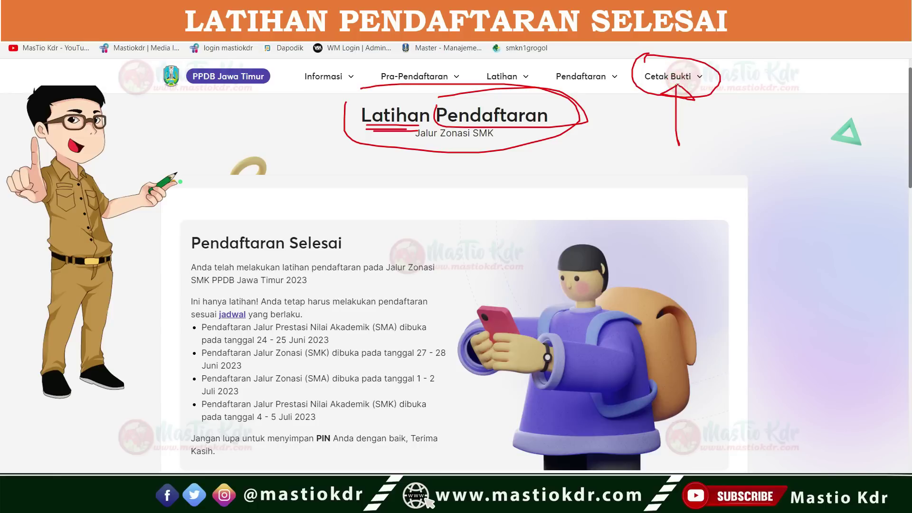